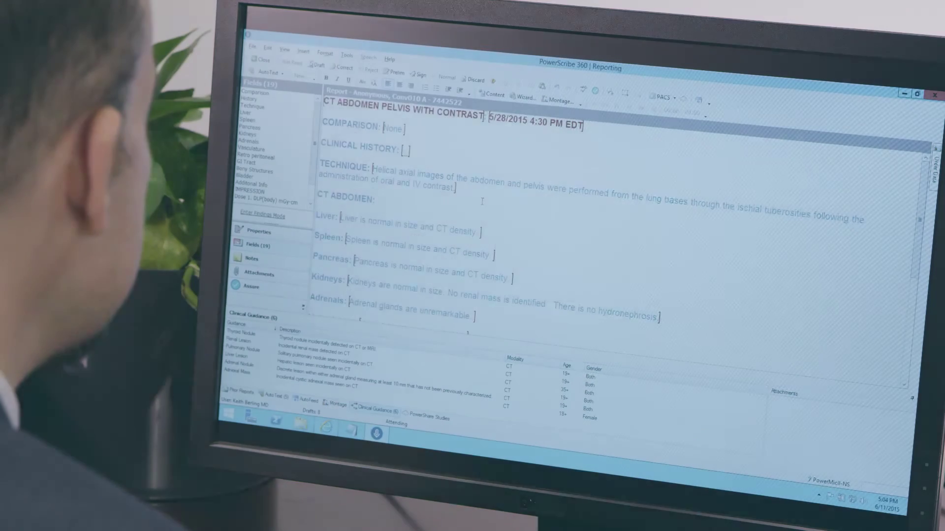
- Select Adrenal Nodule guidance for the Adrenals finding and open its workup algorithm image
{"action": "scroll", "coordinate": [482, 202], "scroll_direction": "down", "scroll_amount": 1}
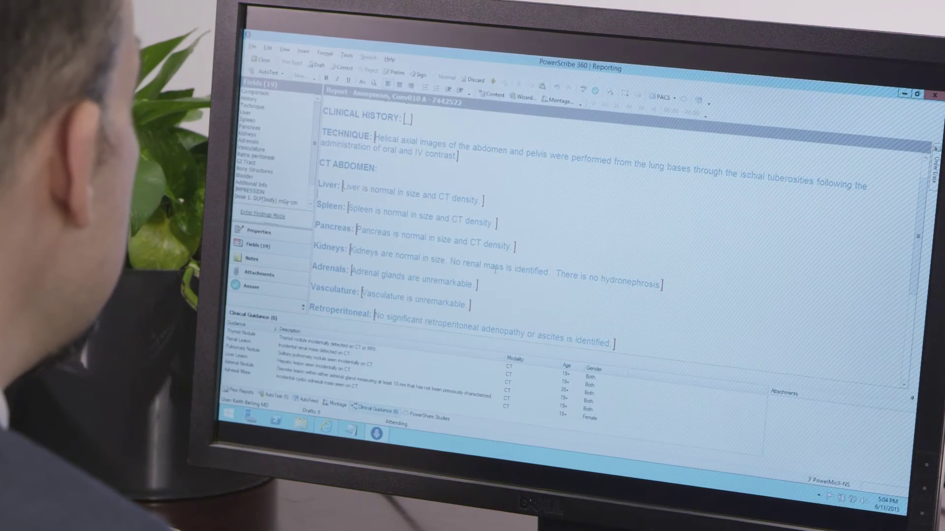
{"action": "scroll", "coordinate": [496, 269], "scroll_direction": "down", "scroll_amount": 1}
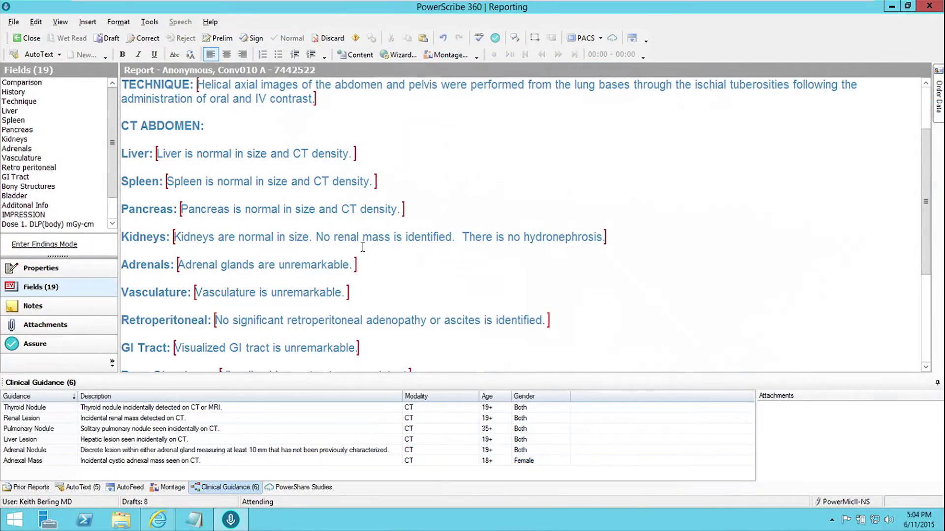
{"action": "key", "text": "Tab"}
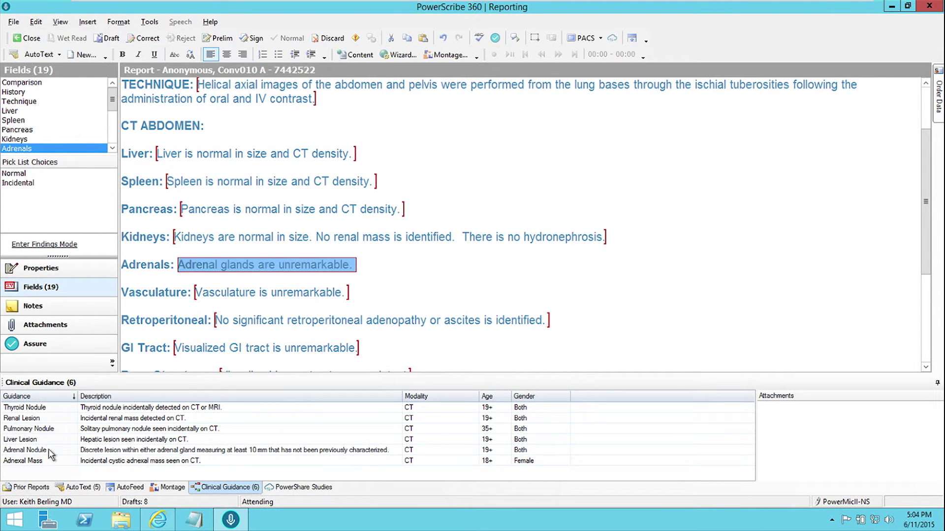
{"action": "left_click", "coordinate": [228, 488]}
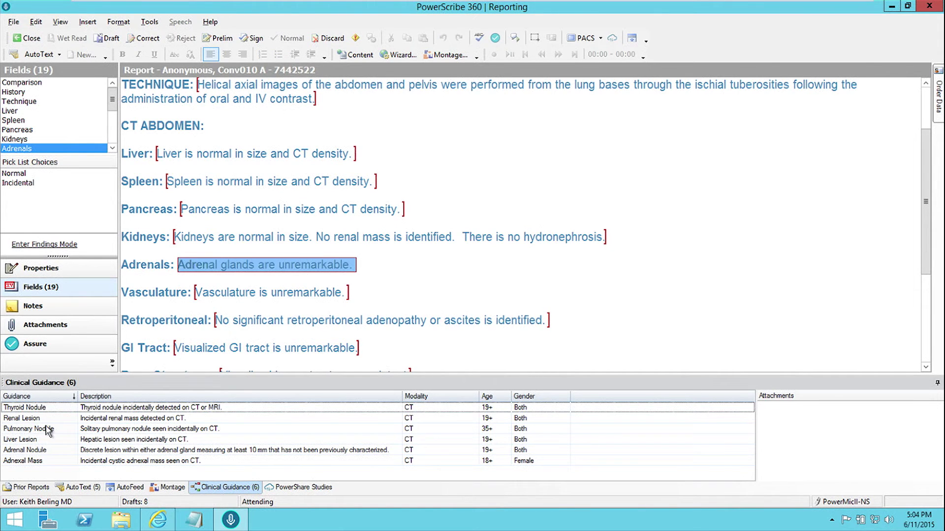
{"action": "left_click", "coordinate": [26, 451]}
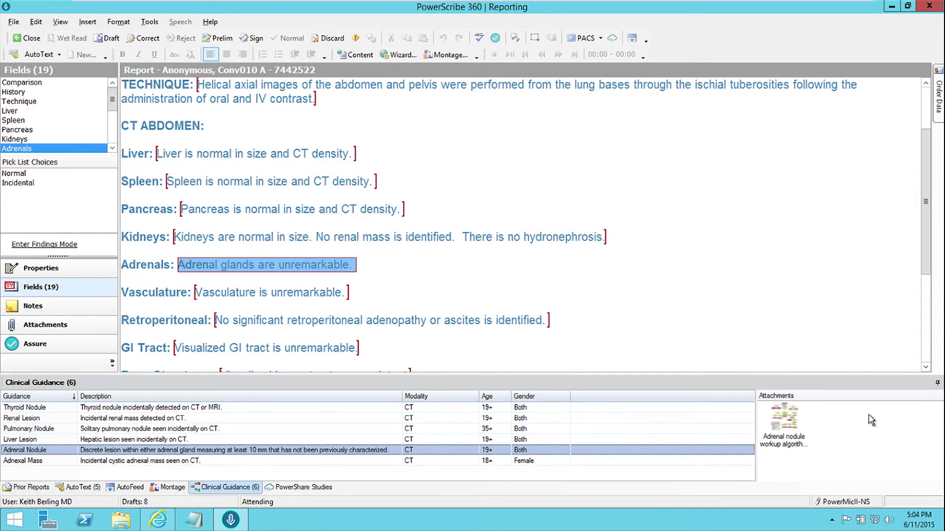
{"action": "double_click", "coordinate": [787, 417]}
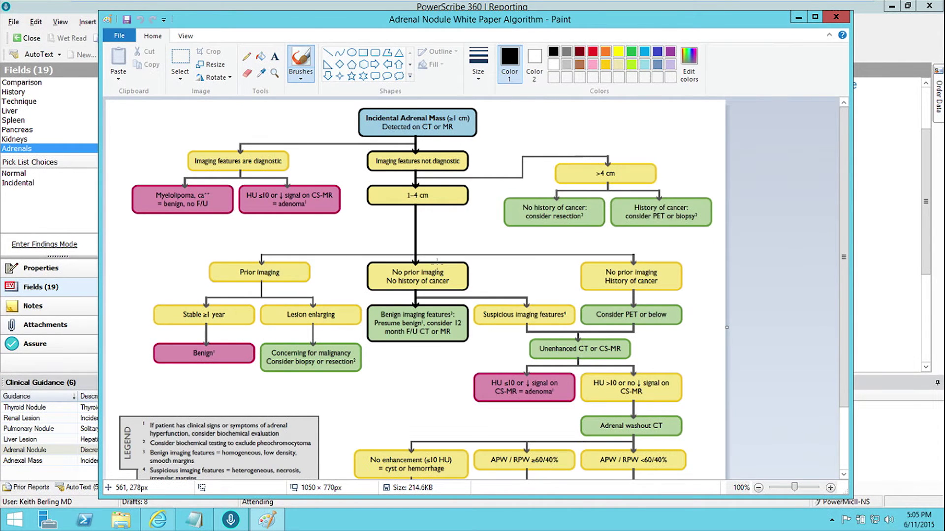
{"action": "scroll", "coordinate": [436, 261], "scroll_direction": "down", "scroll_amount": 3}
{"action": "scroll", "coordinate": [414, 310], "scroll_direction": "up", "scroll_amount": 3}
{"action": "scroll", "coordinate": [475, 262], "scroll_direction": "down", "scroll_amount": 3}
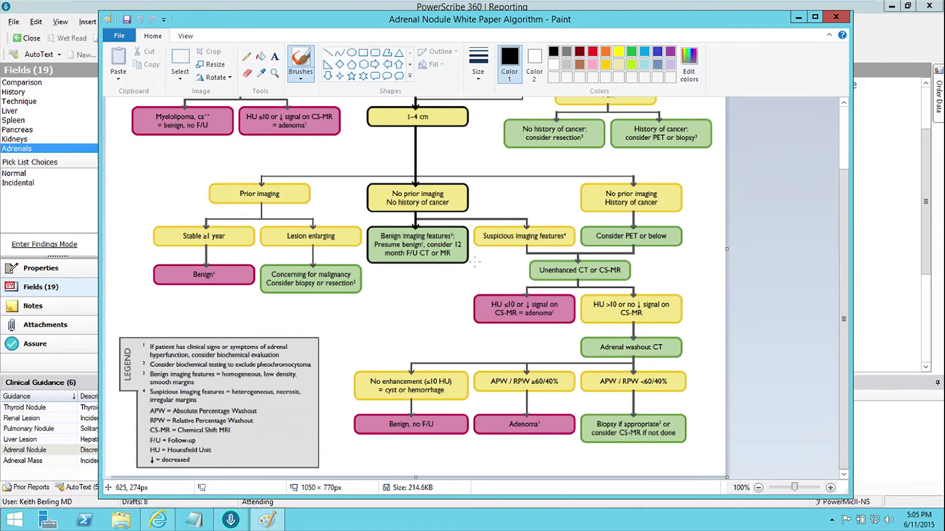
{"action": "left_click", "coordinate": [835, 18]}
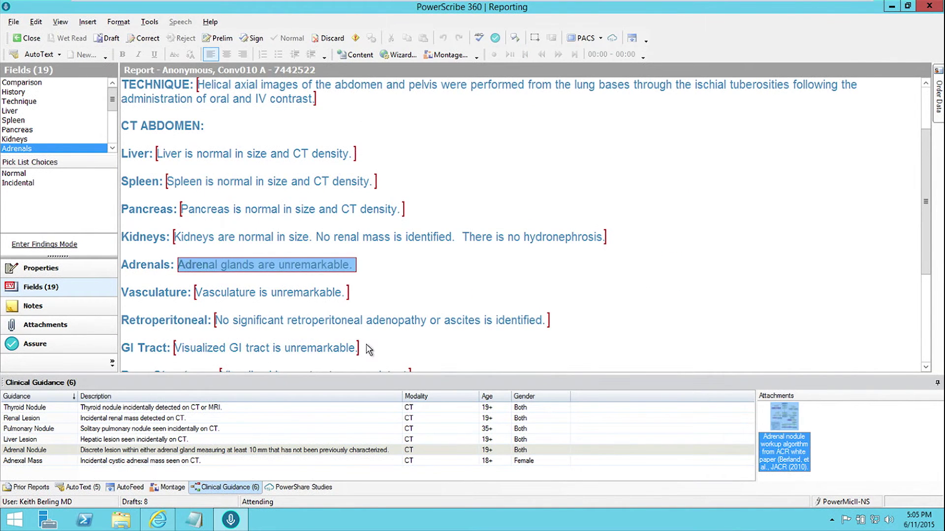
- Delete the default normal Adrenals sentence and open the Adrenal Nodule guidance form
{"action": "left_click", "coordinate": [206, 242]}
{"action": "left_click", "coordinate": [212, 252]}
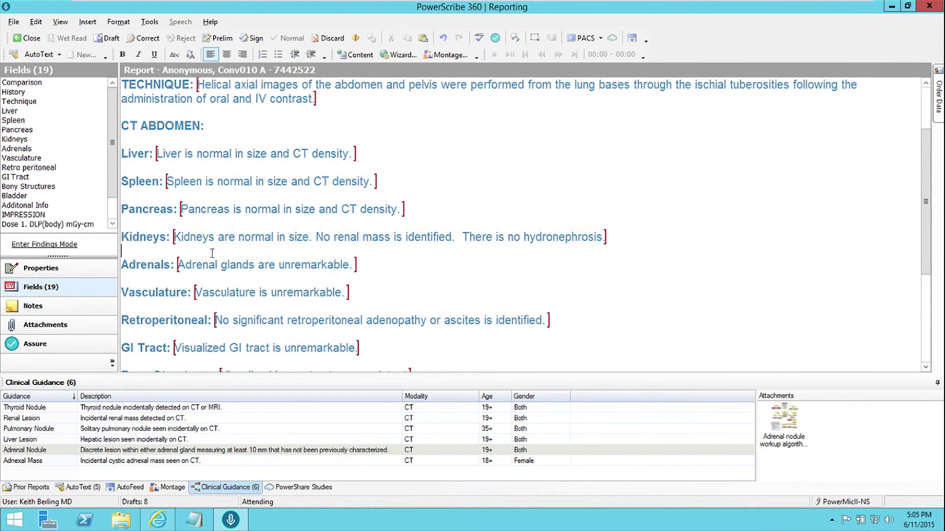
{"action": "key", "text": "Tab"}
{"action": "key", "text": "Delete"}
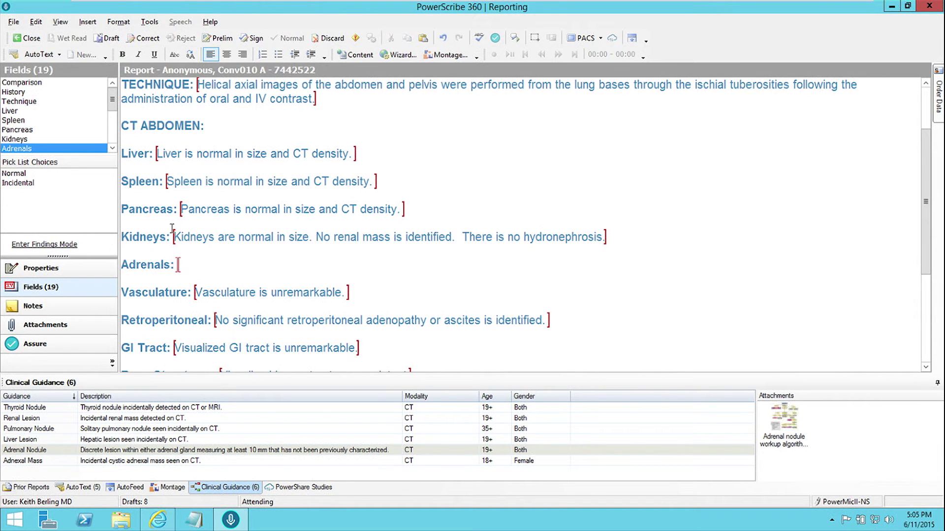
{"action": "double_click", "coordinate": [144, 454]}
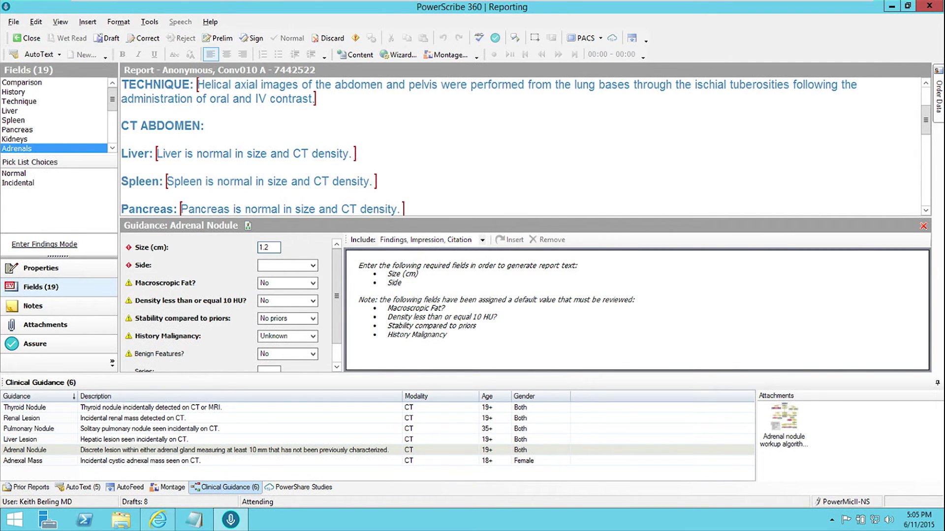
{"action": "left_click", "coordinate": [288, 266]}
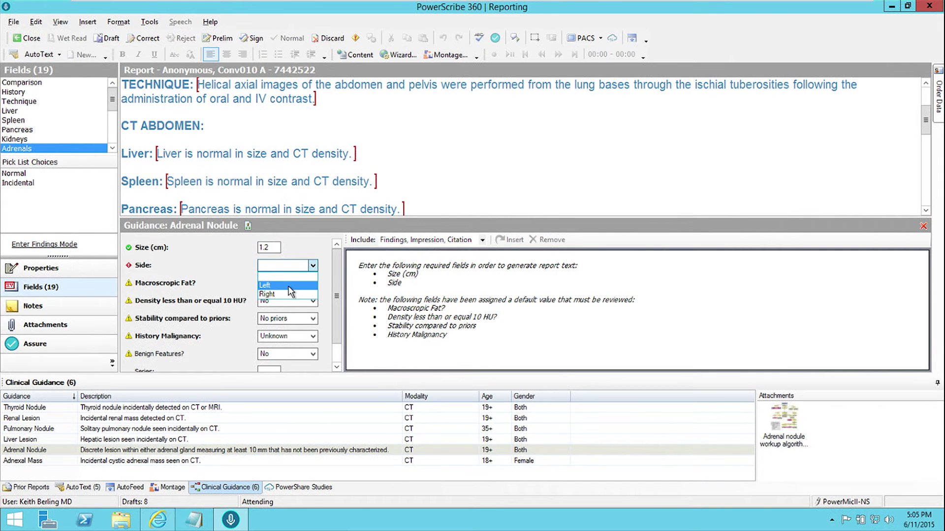
- Set the nodule side to Left and review the generated findings, impression and Berland citation
{"action": "left_click", "coordinate": [290, 286]}
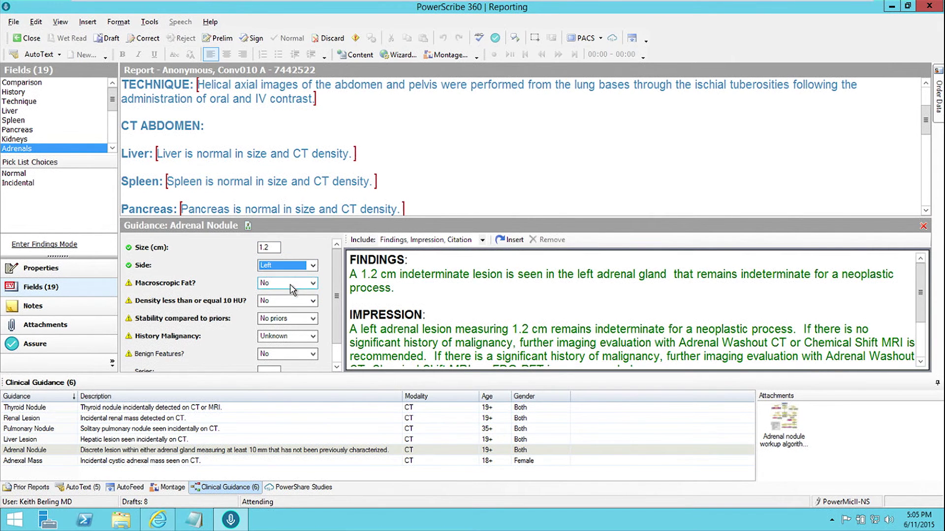
{"action": "left_click", "coordinate": [507, 293]}
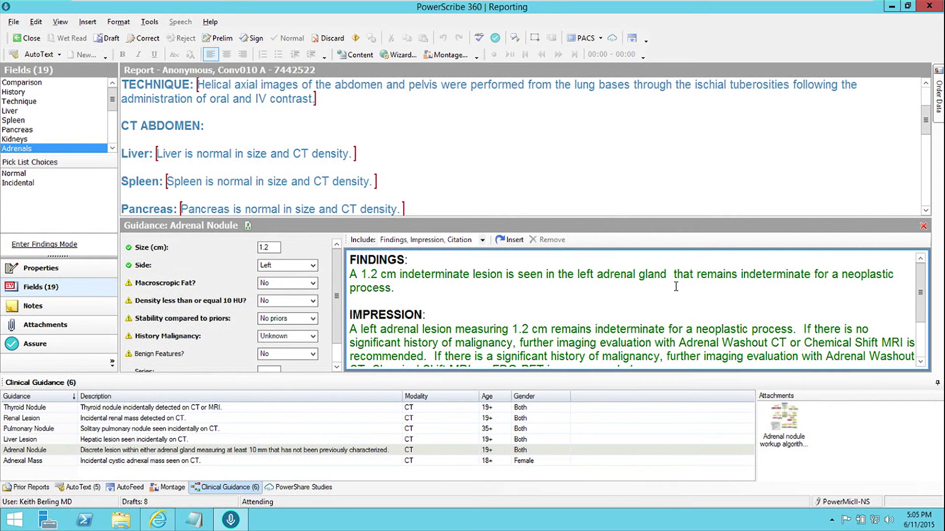
{"action": "left_click", "coordinate": [461, 301]}
{"action": "scroll", "coordinate": [463, 306], "scroll_direction": "down", "scroll_amount": 1}
{"action": "scroll", "coordinate": [461, 308], "scroll_direction": "down", "scroll_amount": 1}
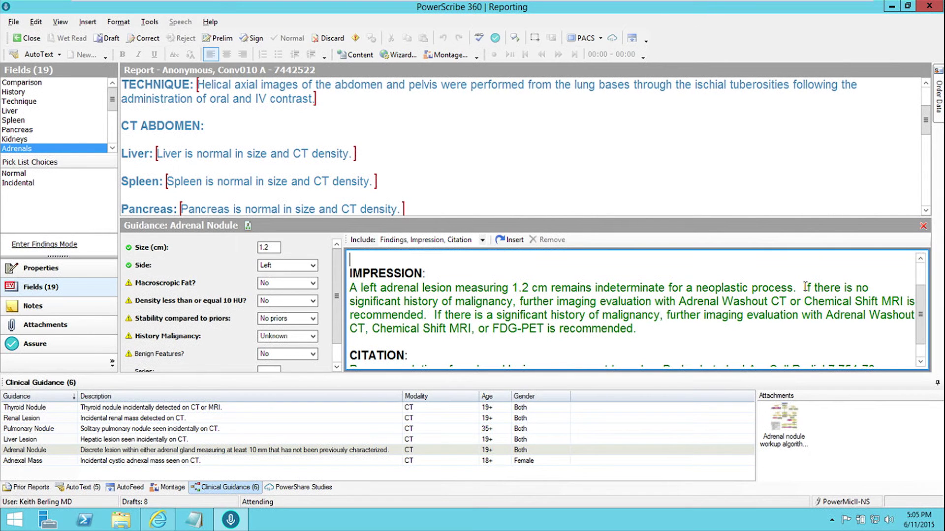
{"action": "left_click_drag", "start_coordinate": [802, 287], "coordinate": [799, 329]}
{"action": "left_click", "coordinate": [743, 315]}
{"action": "scroll", "coordinate": [568, 301], "scroll_direction": "down", "scroll_amount": 1}
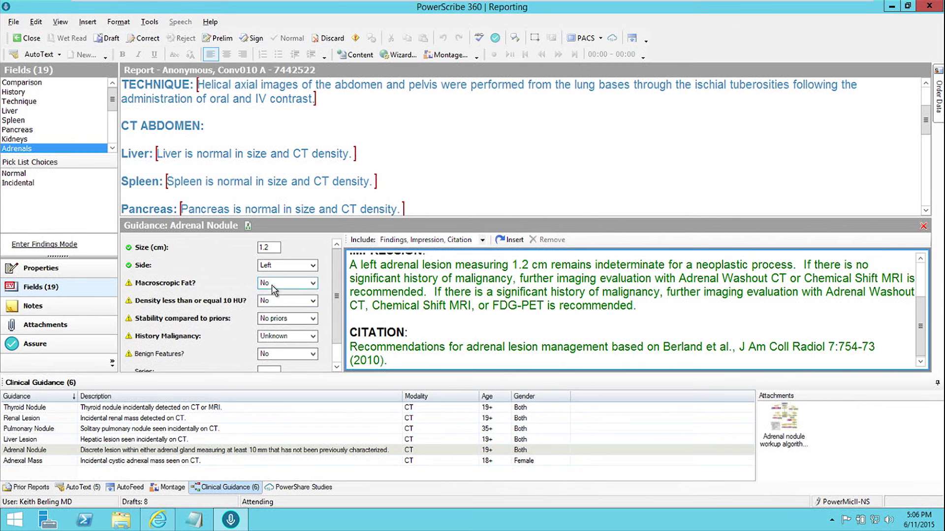
{"action": "left_click", "coordinate": [312, 283]}
- Set Macroscopic Fat to Yes, then change it back to No
{"action": "left_click", "coordinate": [312, 290]}
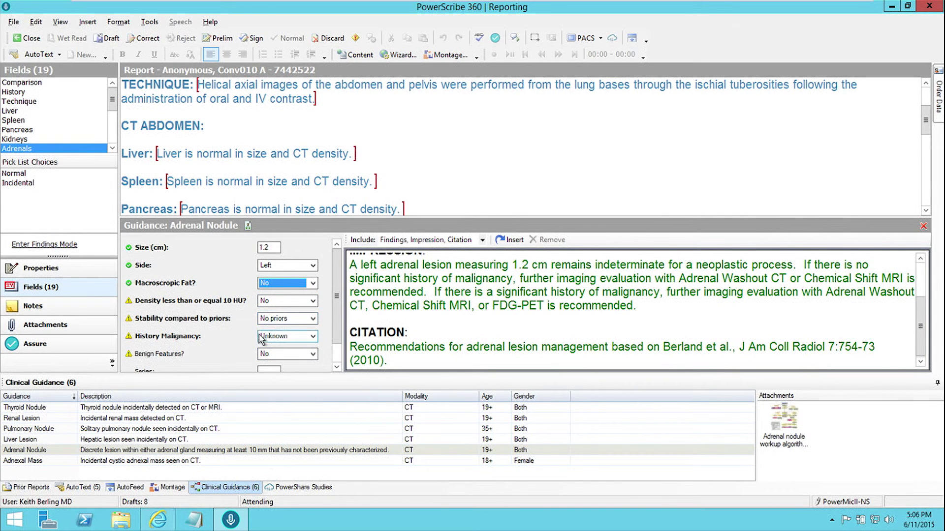
{"action": "left_click", "coordinate": [282, 285]}
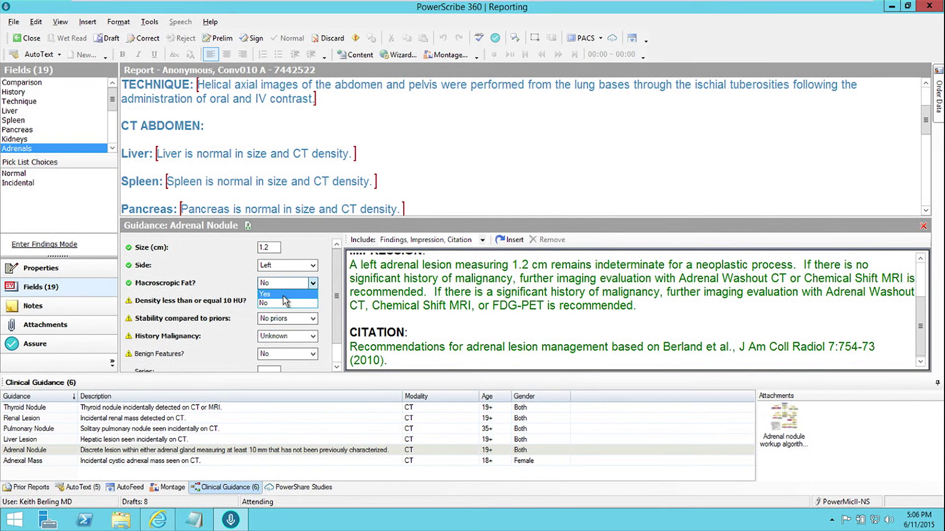
{"action": "left_click", "coordinate": [284, 296]}
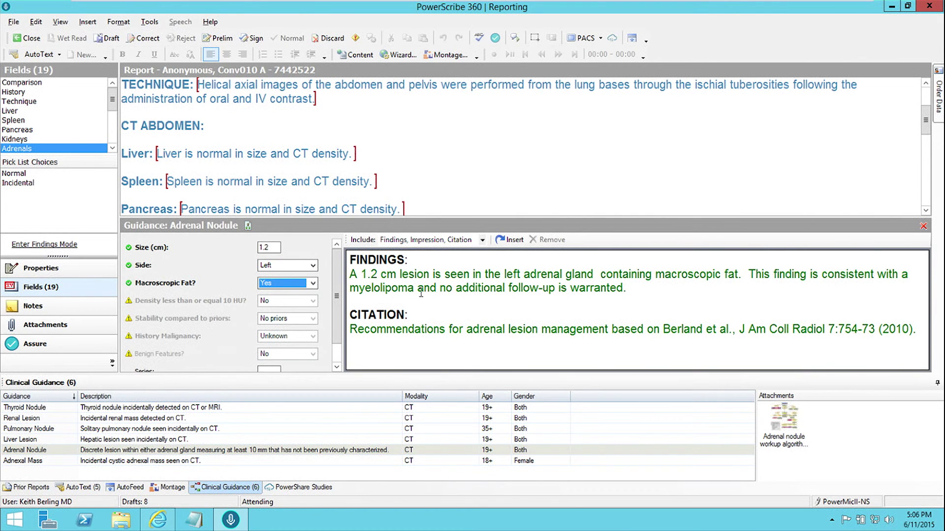
{"action": "left_click", "coordinate": [268, 283]}
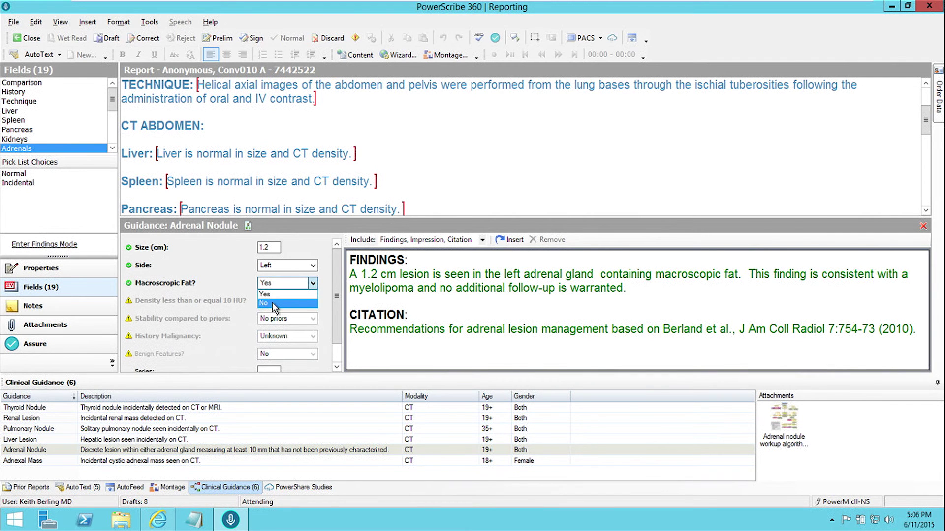
{"action": "left_click", "coordinate": [274, 304]}
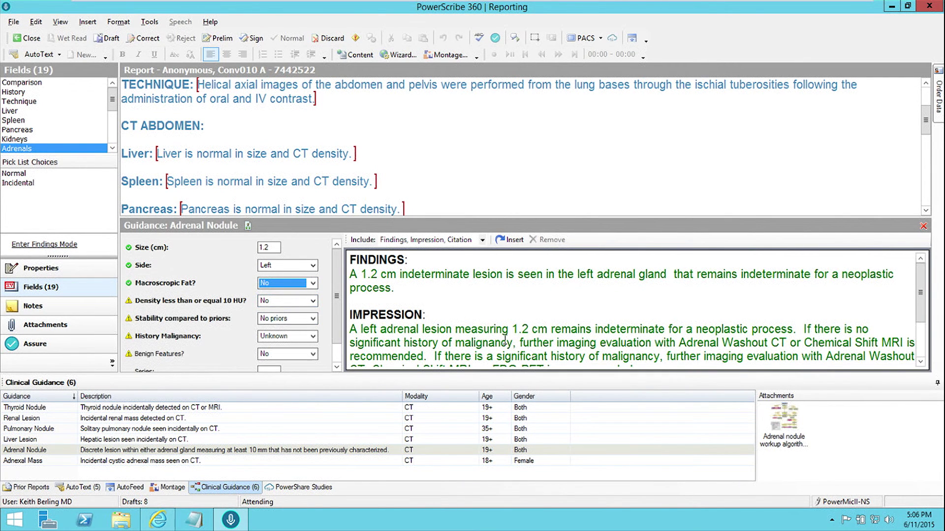
- Review the generated text and insert the findings, impression and Berland citation into the report
{"action": "left_click", "coordinate": [532, 301]}
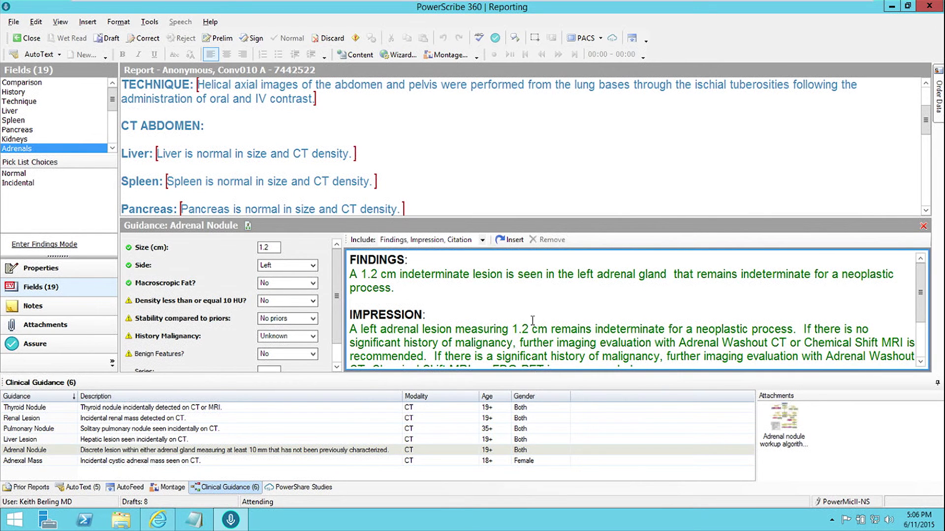
{"action": "scroll", "coordinate": [531, 315], "scroll_direction": "down", "scroll_amount": 1}
{"action": "scroll", "coordinate": [533, 320], "scroll_direction": "down", "scroll_amount": 2}
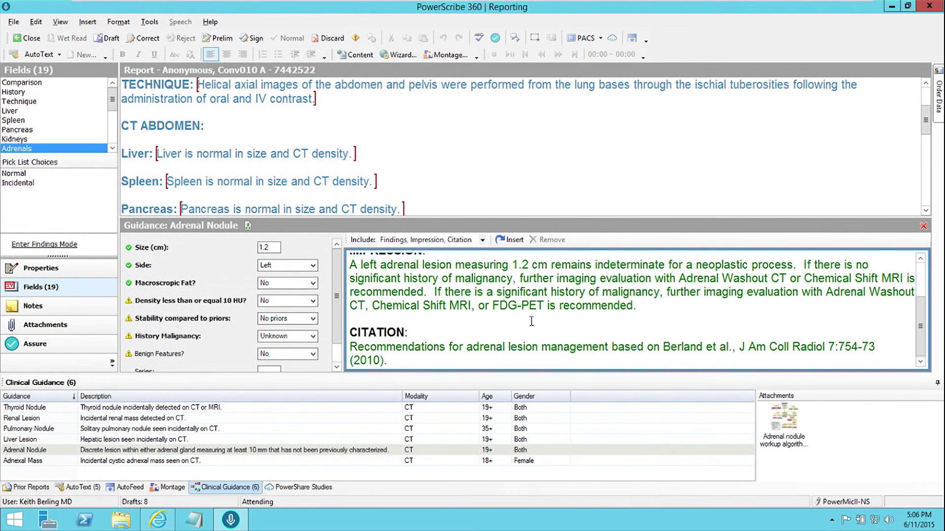
{"action": "left_click", "coordinate": [513, 241]}
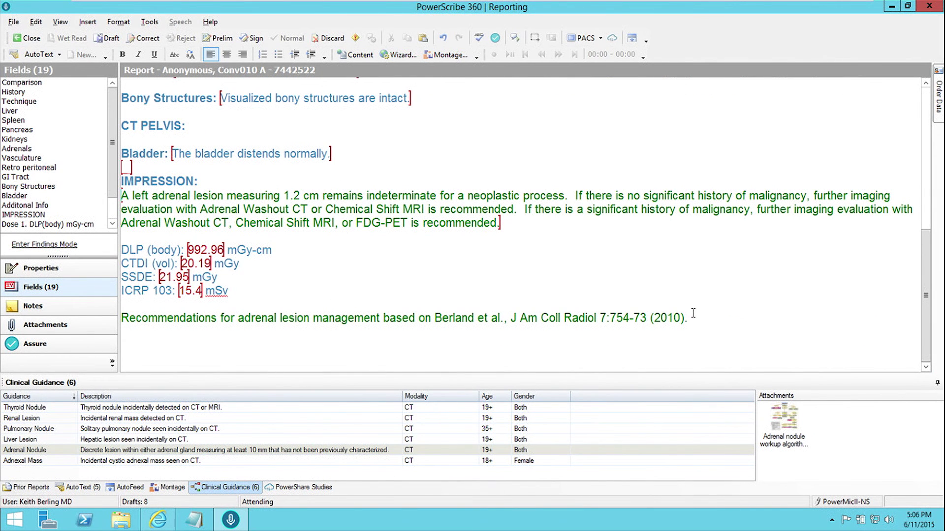
- Check the inserted Adrenals, IMPRESSION and citation text, then reopen the Adrenal Nodule guidance
{"action": "scroll", "coordinate": [412, 181], "scroll_direction": "up", "scroll_amount": 5}
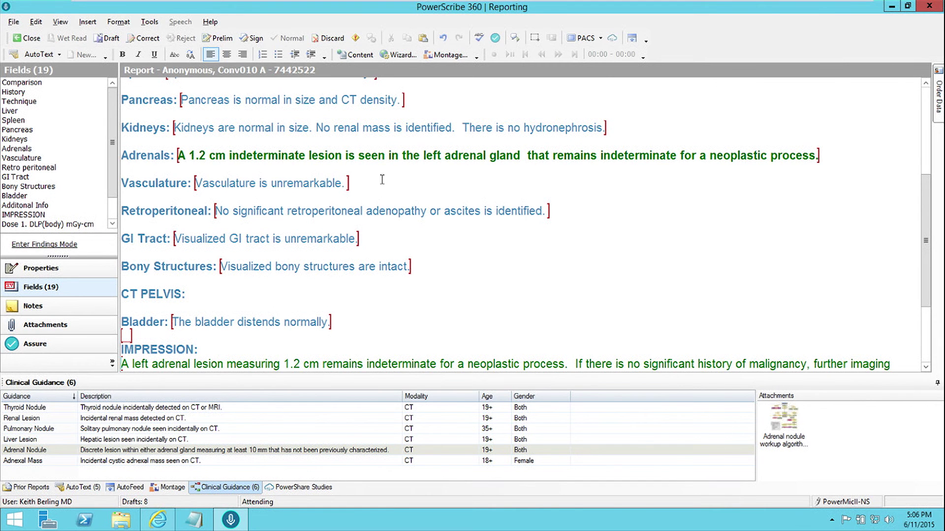
{"action": "scroll", "coordinate": [556, 271], "scroll_direction": "down", "scroll_amount": 3}
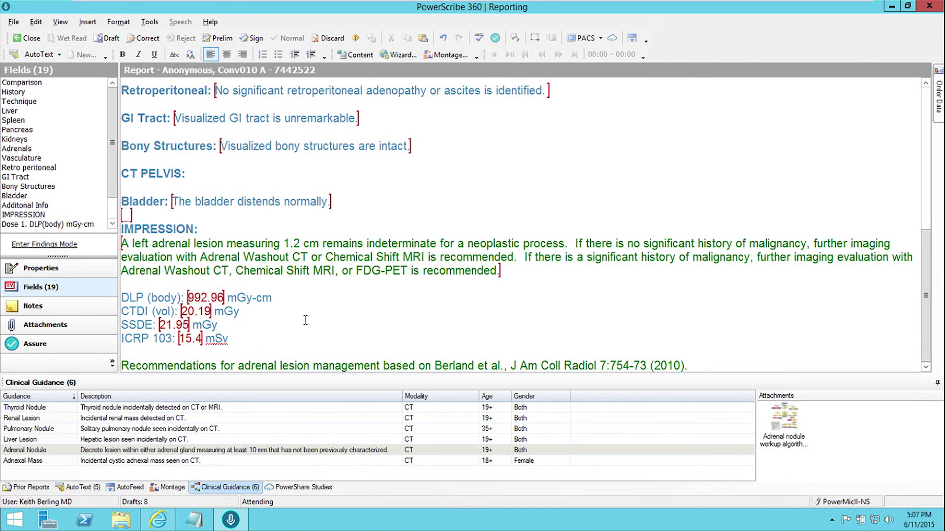
{"action": "scroll", "coordinate": [328, 236], "scroll_direction": "up", "scroll_amount": 1}
{"action": "scroll", "coordinate": [328, 236], "scroll_direction": "up", "scroll_amount": 2}
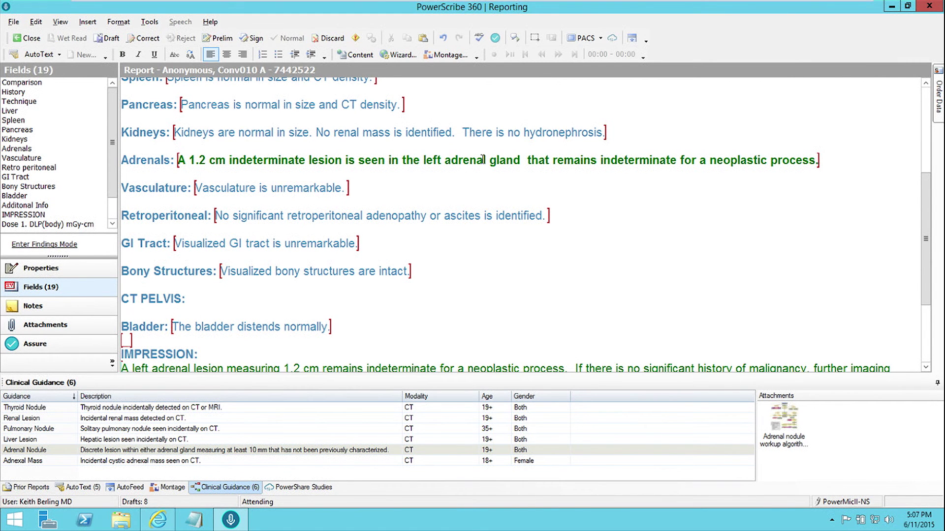
{"action": "left_click", "coordinate": [483, 160]}
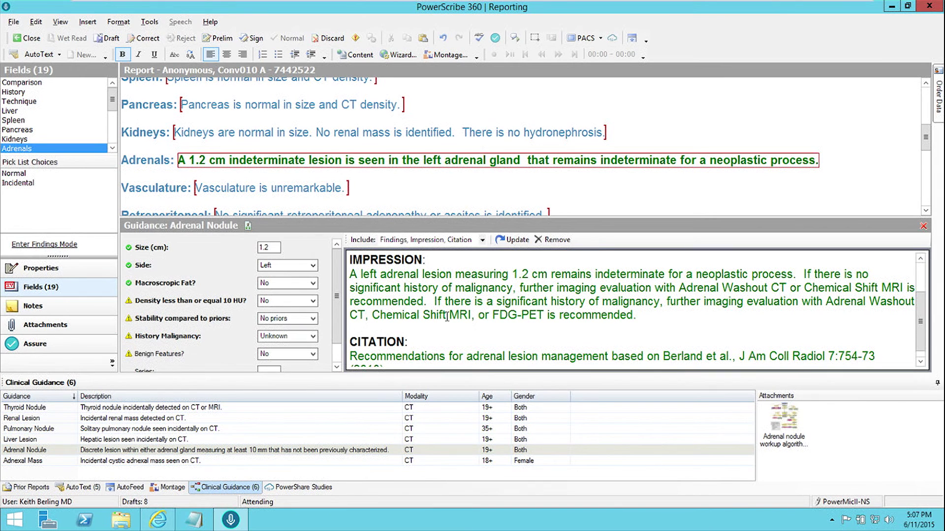
- Set History Malignancy to Yes and update the report with the revised imaging recommendation
{"action": "left_click", "coordinate": [303, 337]}
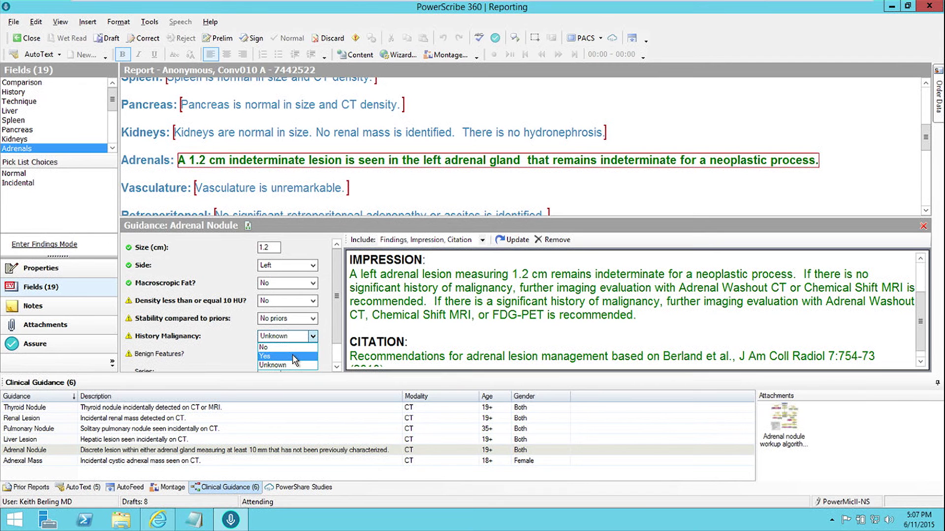
{"action": "left_click", "coordinate": [293, 355]}
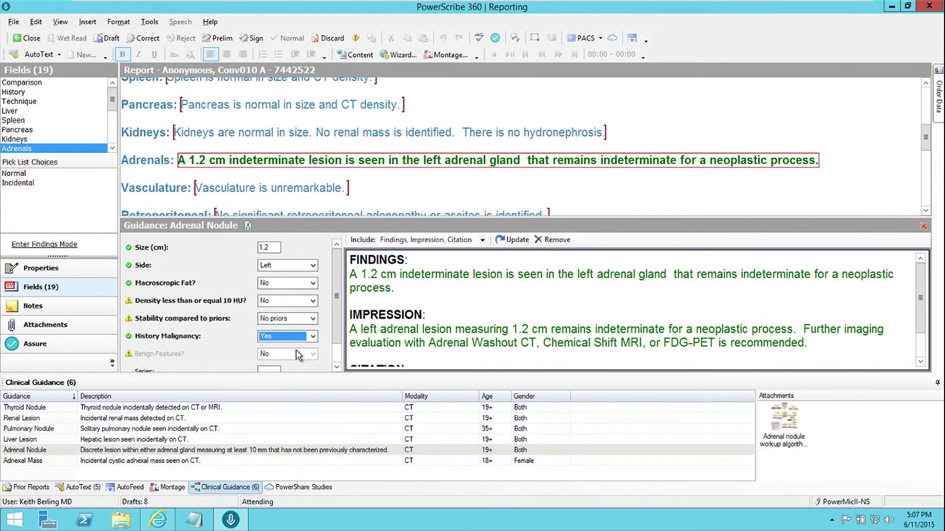
{"action": "left_click", "coordinate": [431, 276]}
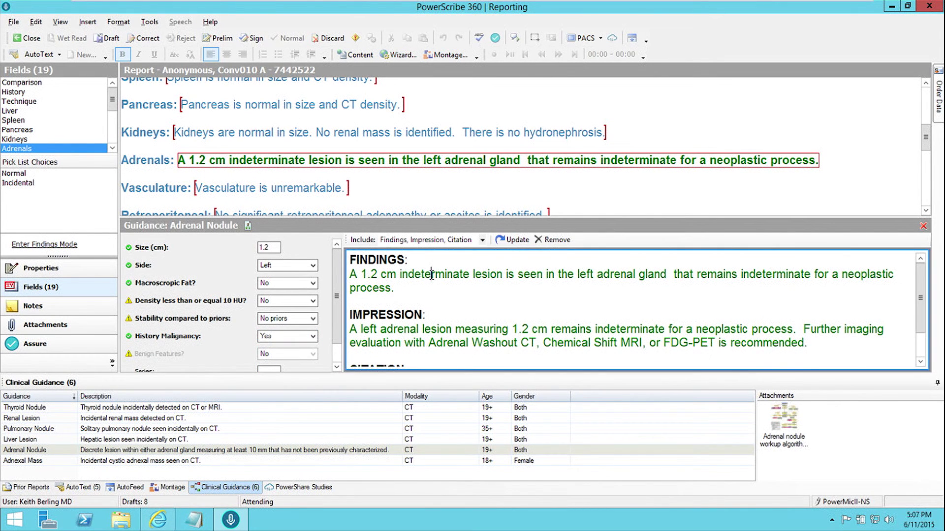
{"action": "scroll", "coordinate": [634, 300], "scroll_direction": "down", "scroll_amount": 1}
{"action": "scroll", "coordinate": [628, 308], "scroll_direction": "down", "scroll_amount": 1}
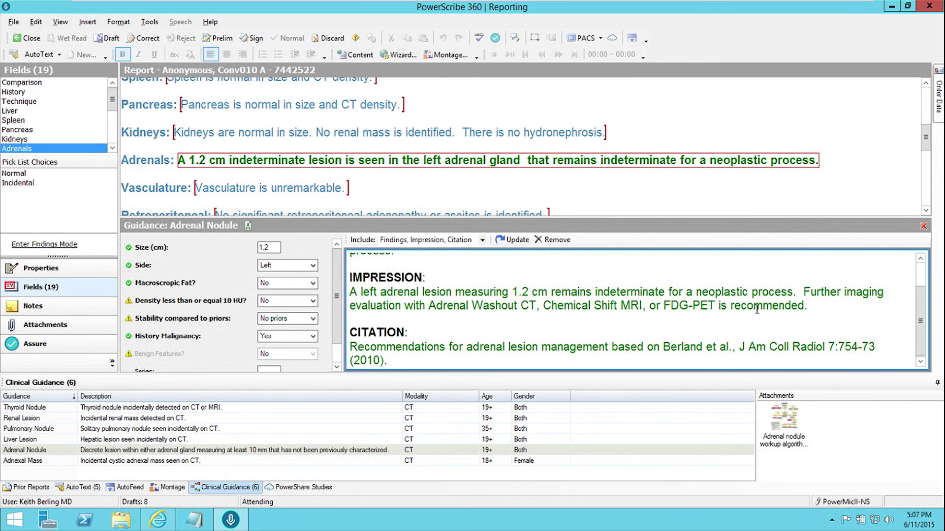
{"action": "left_click", "coordinate": [512, 240]}
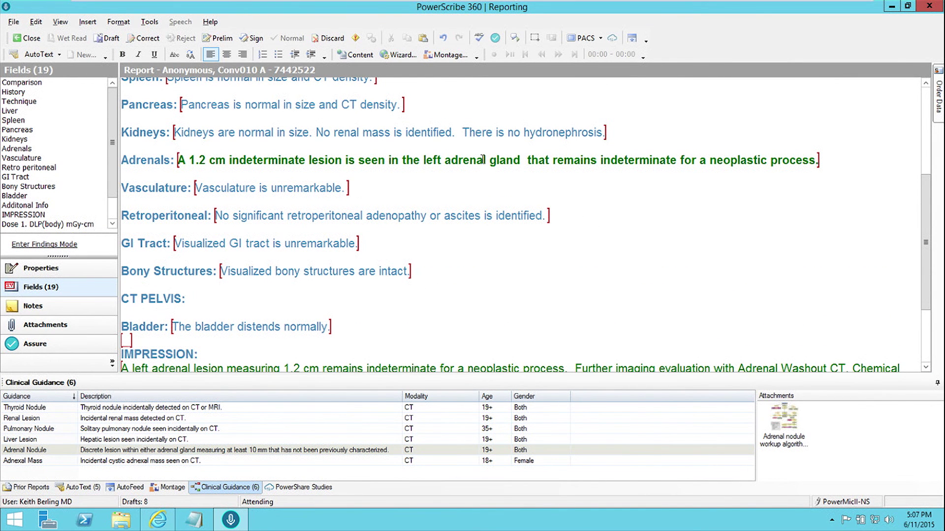
{"action": "scroll", "coordinate": [457, 219], "scroll_direction": "down", "scroll_amount": 5}
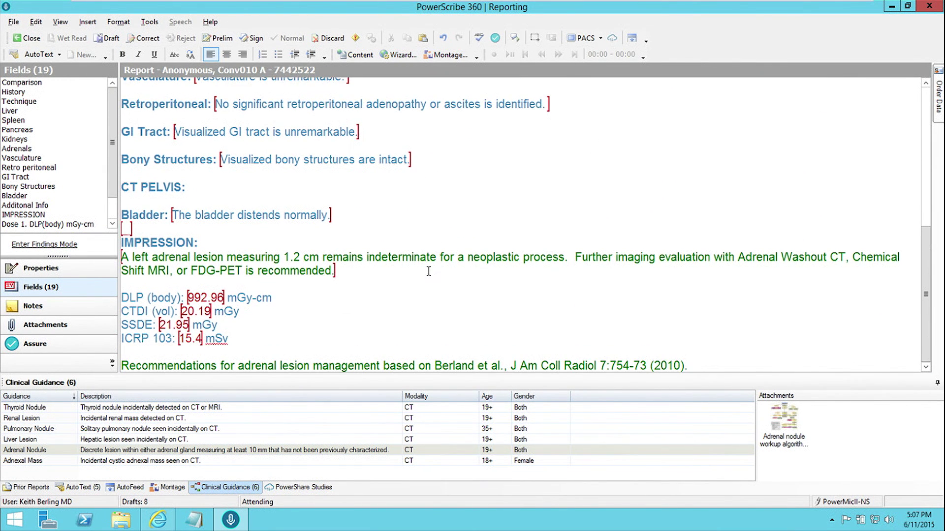